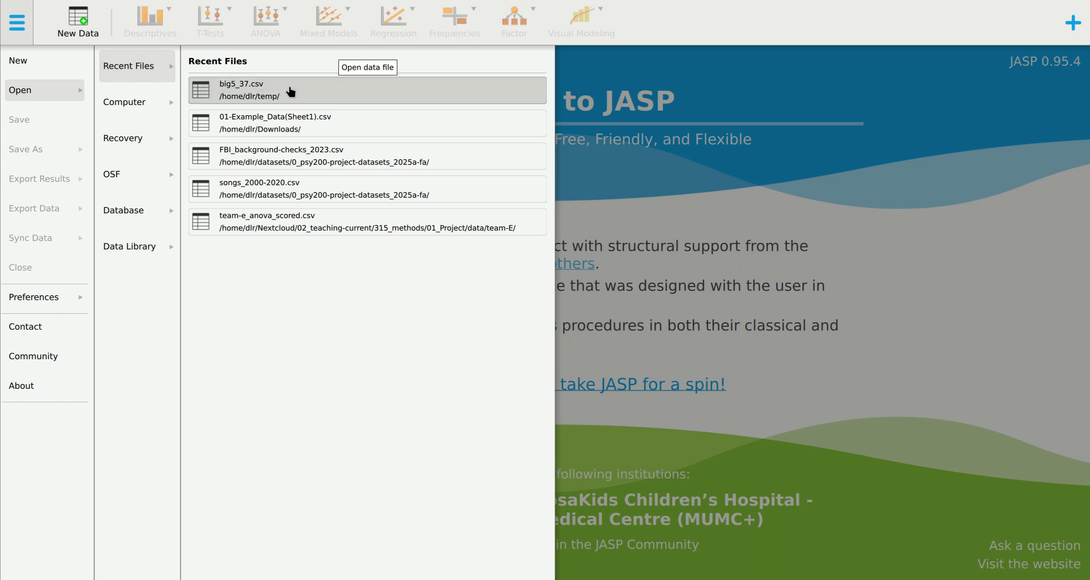
Open the recent data file big5_37.csv and enlarge the interface scale by three levels.
{"action": "left_click", "coordinate": [290, 92]}
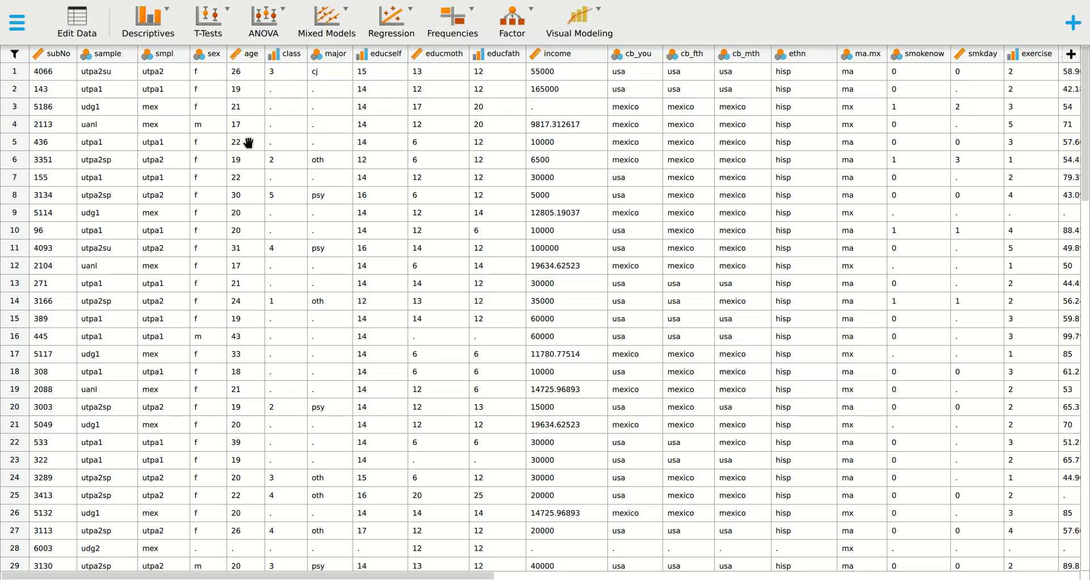
{"action": "key", "text": "ctrl+plus"}
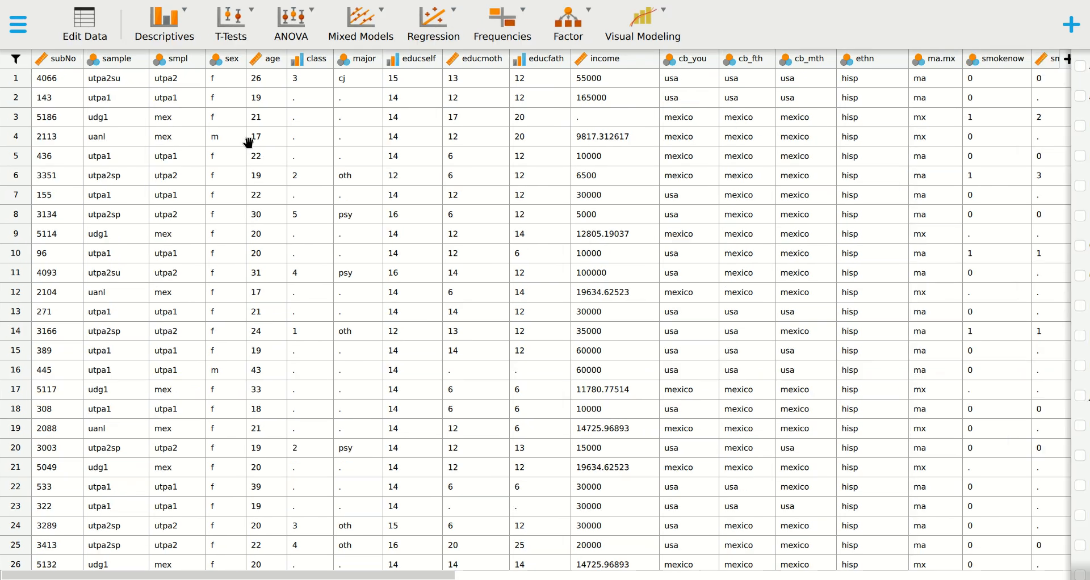
{"action": "key", "text": "ctrl+plus"}
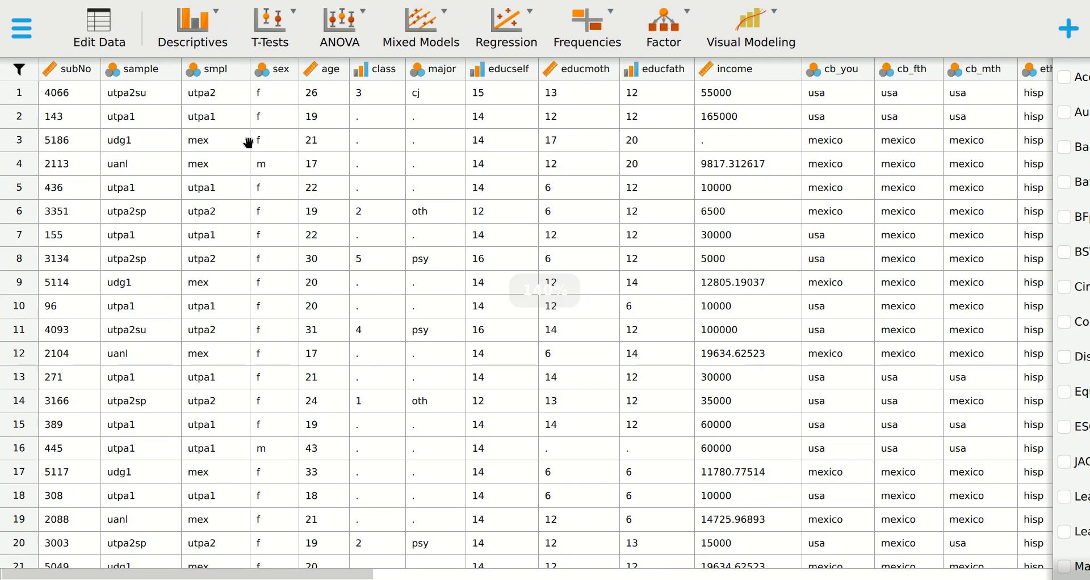
{"action": "key", "text": "ctrl+plus"}
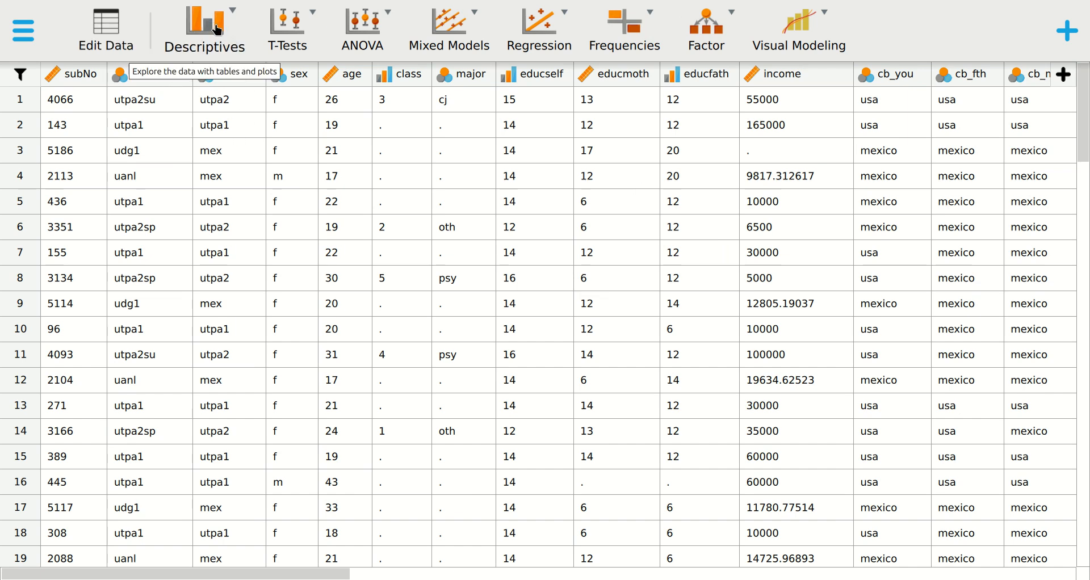
Start a Descriptive Statistics analysis and assign sample as its variable.
{"action": "left_click", "coordinate": [215, 29]}
{"action": "left_click", "coordinate": [203, 74]}
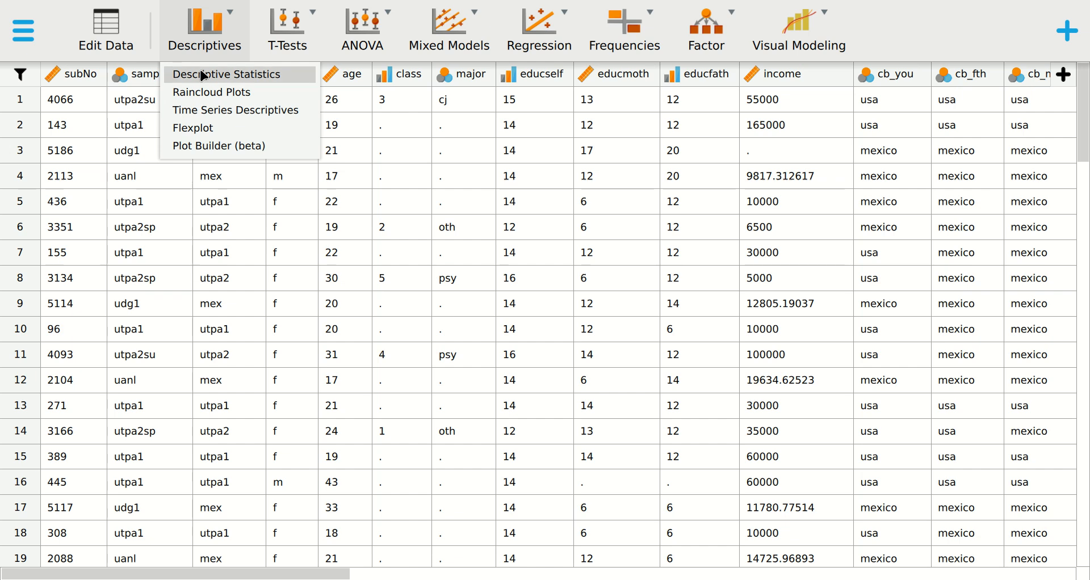
{"action": "scroll", "coordinate": [210, 343], "scroll_direction": "down", "scroll_amount": 1}
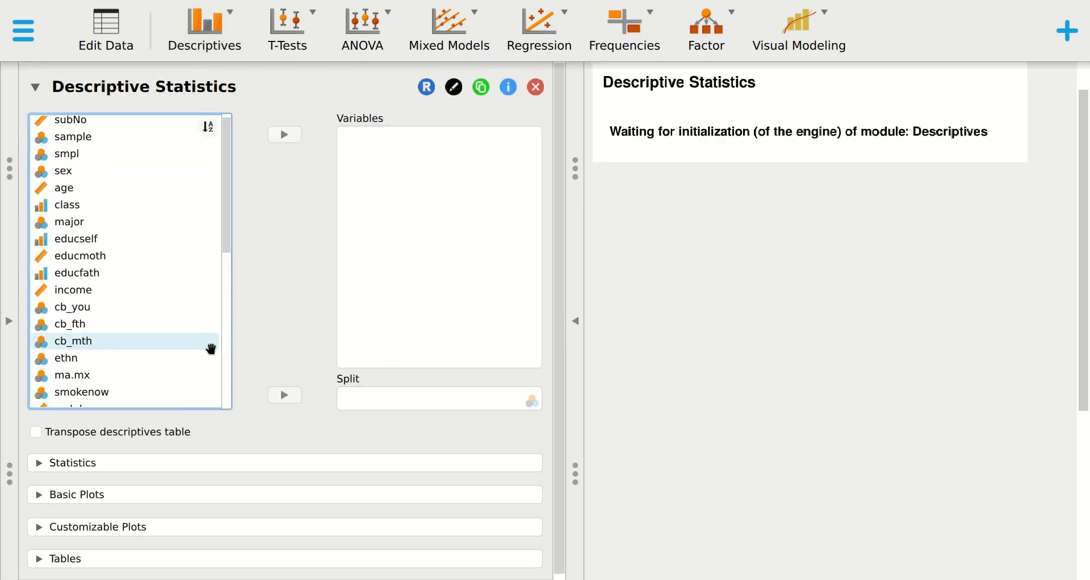
{"action": "left_click_drag", "start_coordinate": [71, 138], "coordinate": [430, 208]}
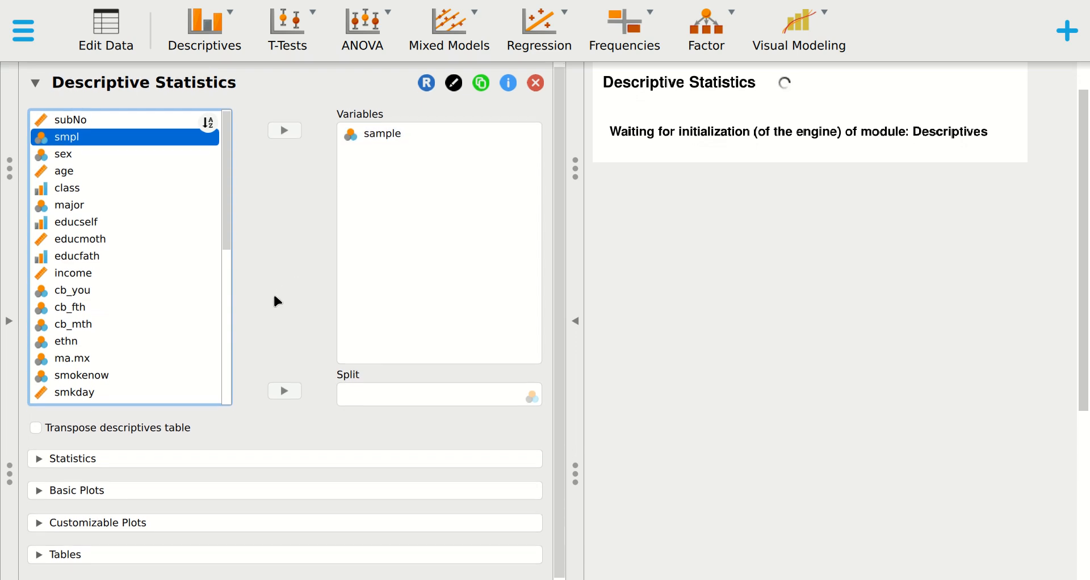
Add basic distribution plots for sample to the descriptive analysis.
{"action": "left_click", "coordinate": [79, 497]}
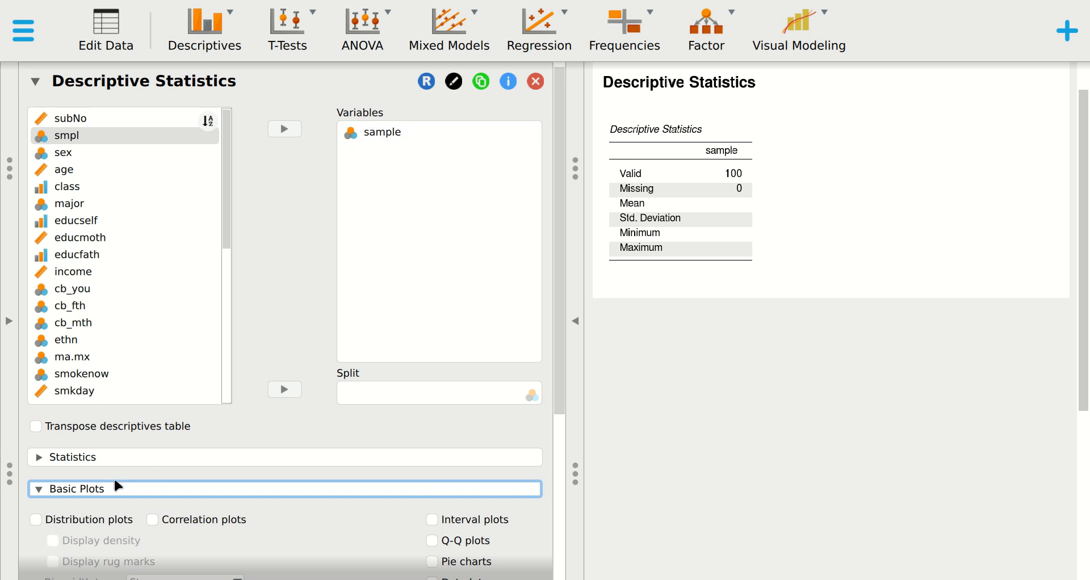
{"action": "left_click", "coordinate": [34, 520]}
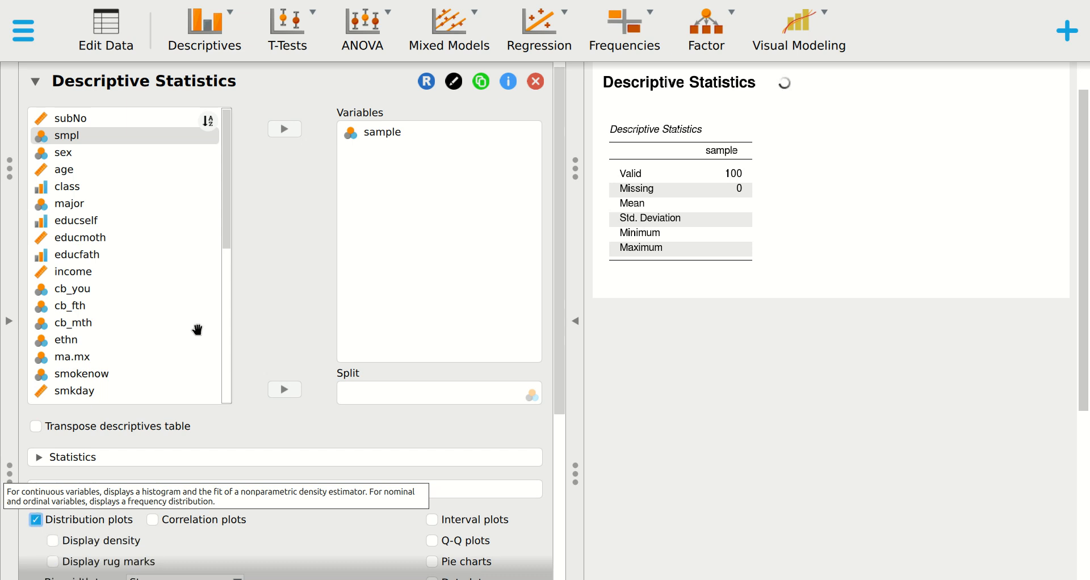
{"action": "scroll", "coordinate": [769, 288], "scroll_direction": "down", "scroll_amount": 3}
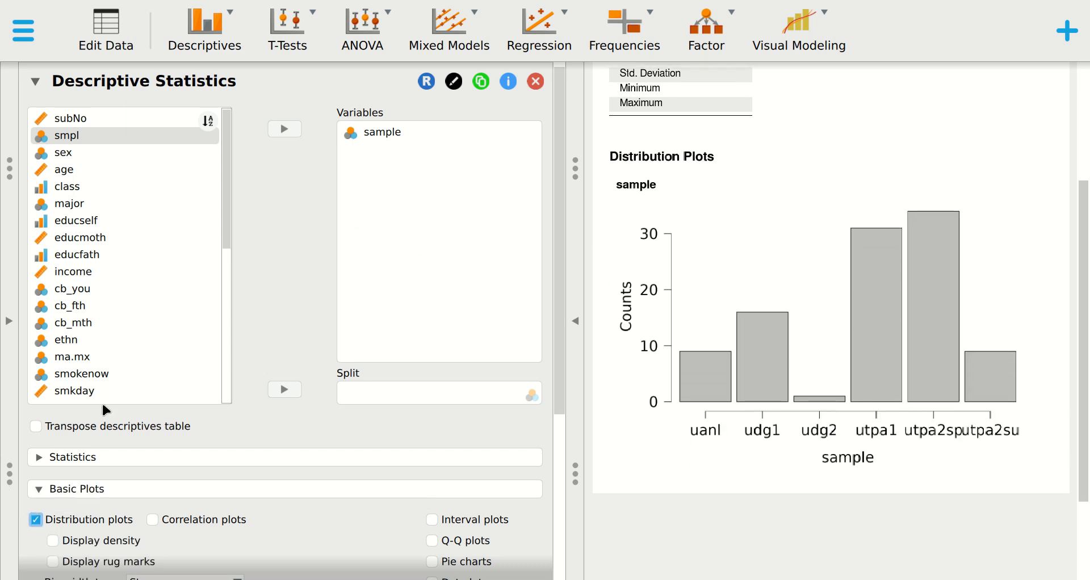
Add frequency tables for sample to the descriptive analysis and review the resulting output.
{"action": "scroll", "coordinate": [105, 408], "scroll_direction": "down", "scroll_amount": 5}
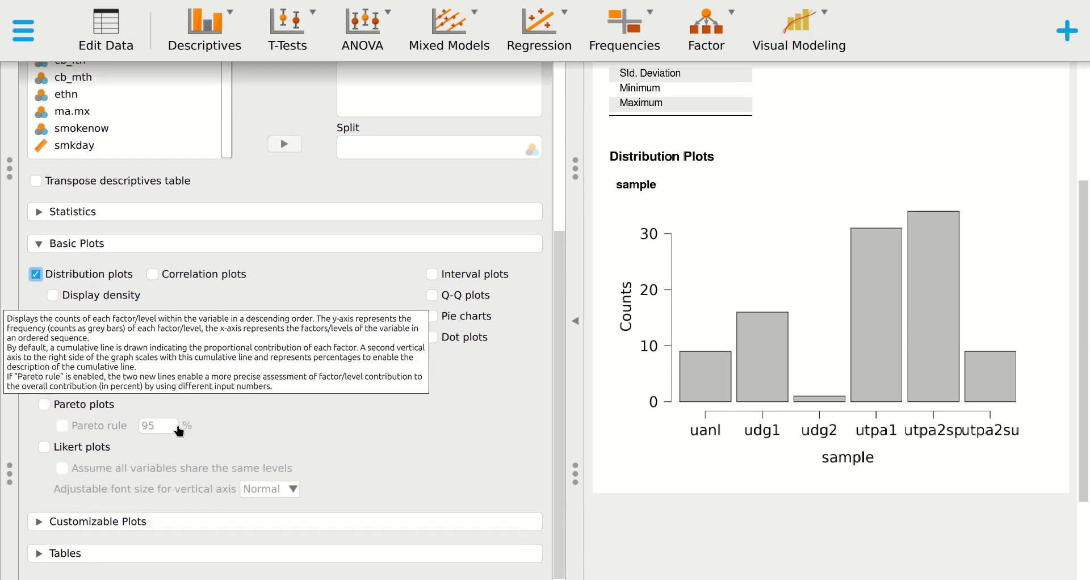
{"action": "left_click", "coordinate": [36, 557]}
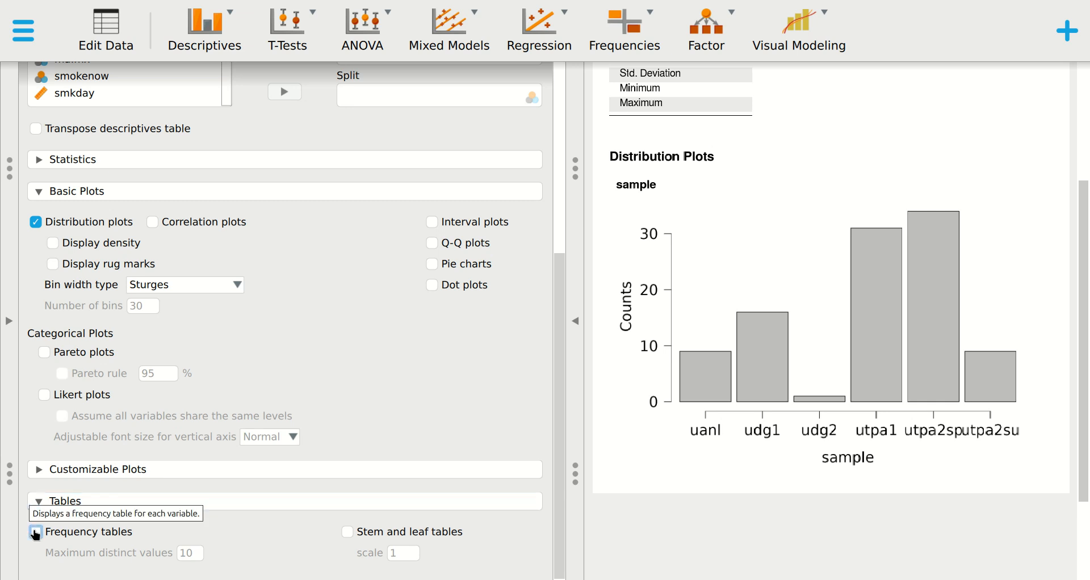
{"action": "left_click", "coordinate": [35, 533]}
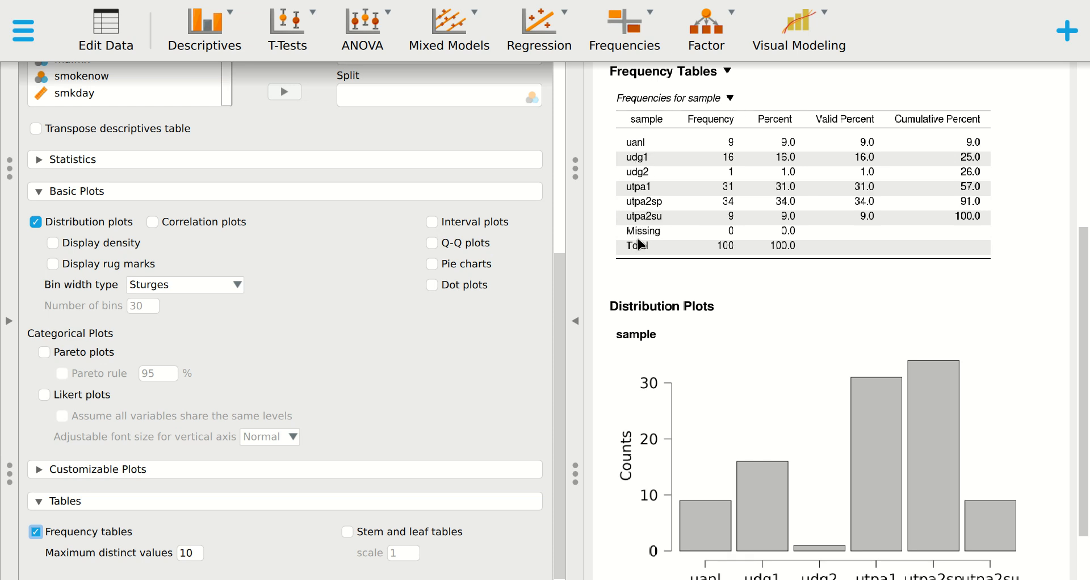
{"action": "scroll", "coordinate": [721, 338], "scroll_direction": "up", "scroll_amount": 5}
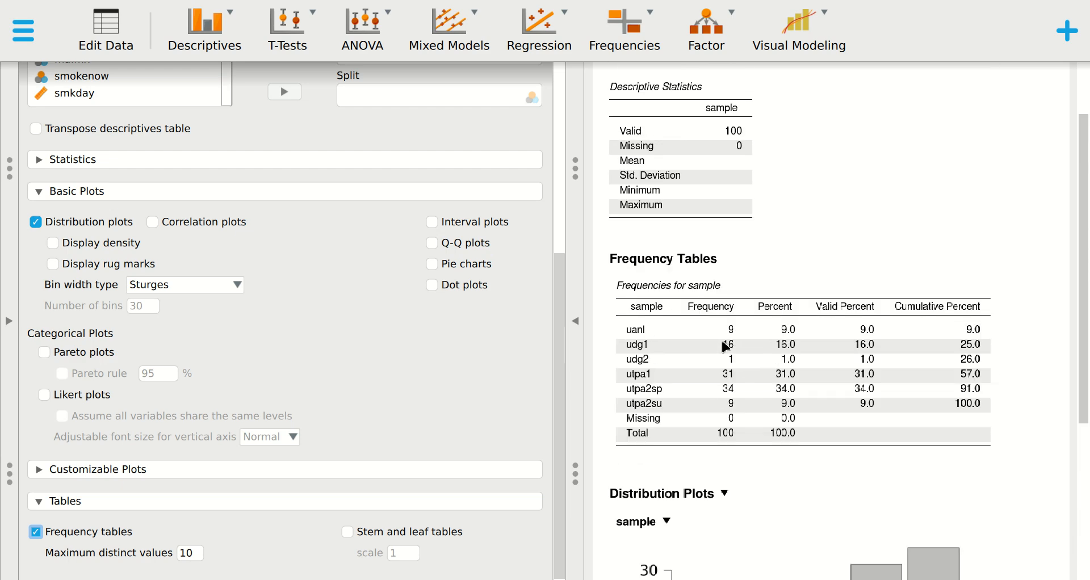
Widen the results area and stretch the sample distribution plot horizontally so its category labels no longer overlap.
{"action": "scroll", "coordinate": [732, 309], "scroll_direction": "down", "scroll_amount": 7}
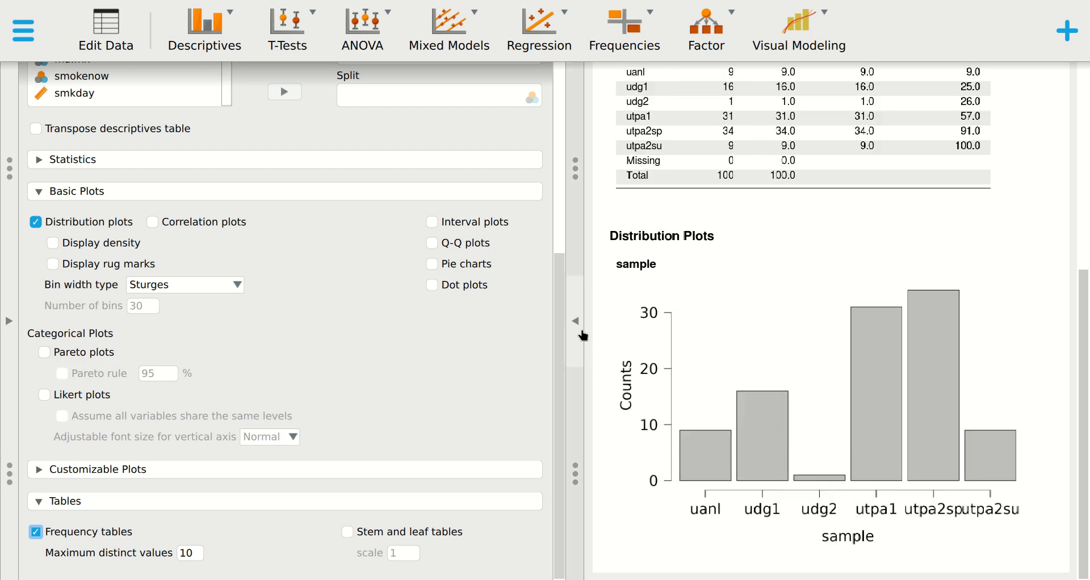
{"action": "left_click", "coordinate": [574, 168]}
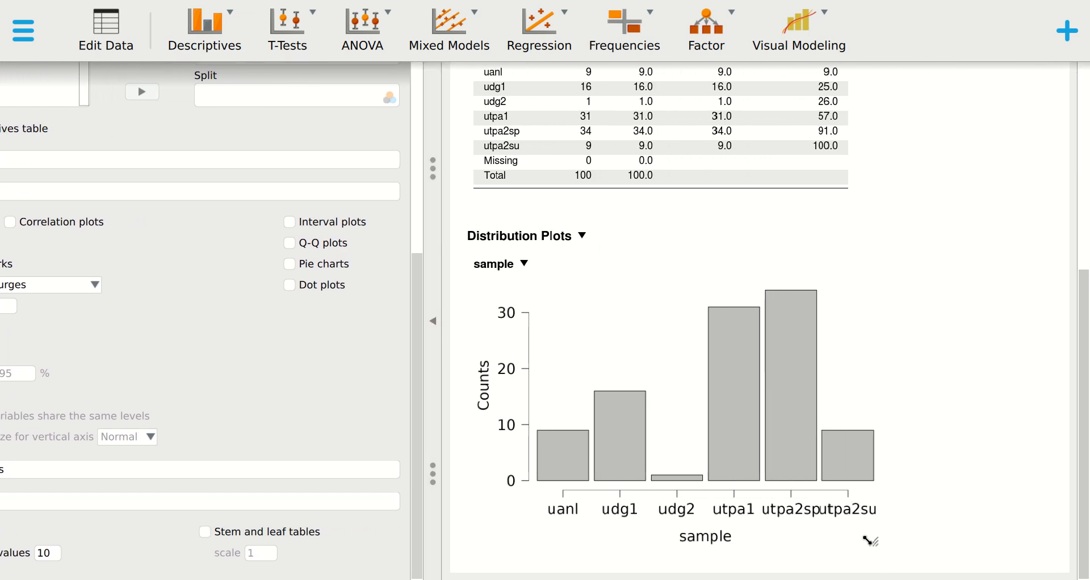
{"action": "left_click_drag", "start_coordinate": [871, 541], "coordinate": [1045, 546]}
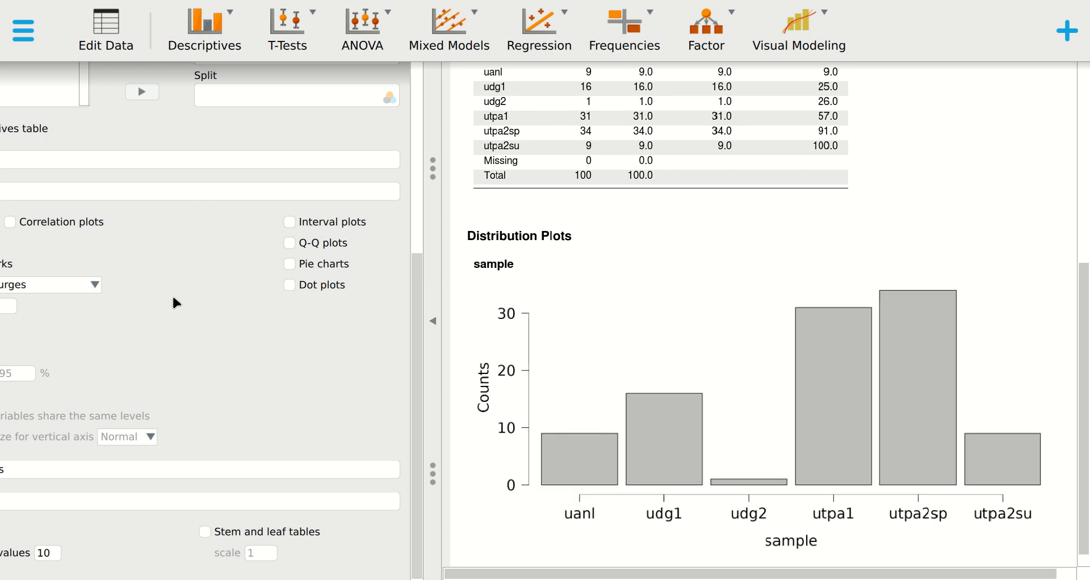
{"action": "scroll", "coordinate": [173, 297], "scroll_direction": "up", "scroll_amount": 3}
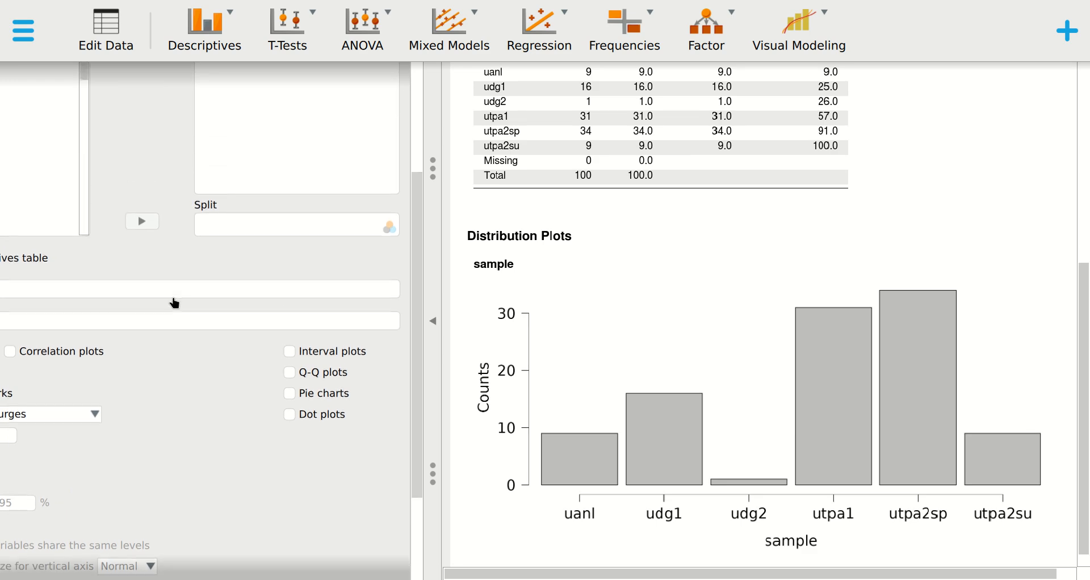
{"action": "left_click", "coordinate": [432, 316]}
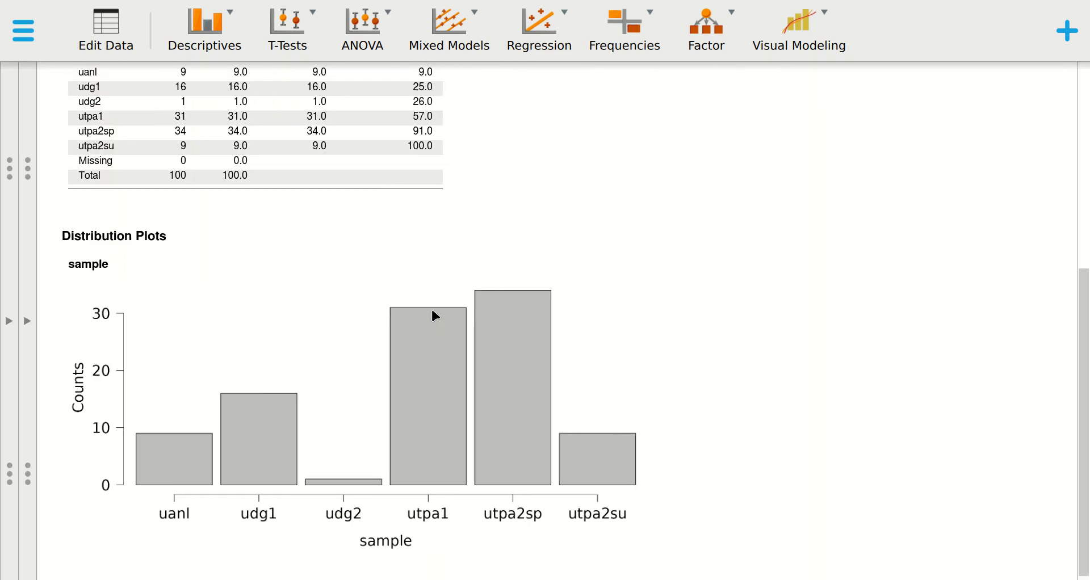
{"action": "left_click", "coordinate": [28, 322]}
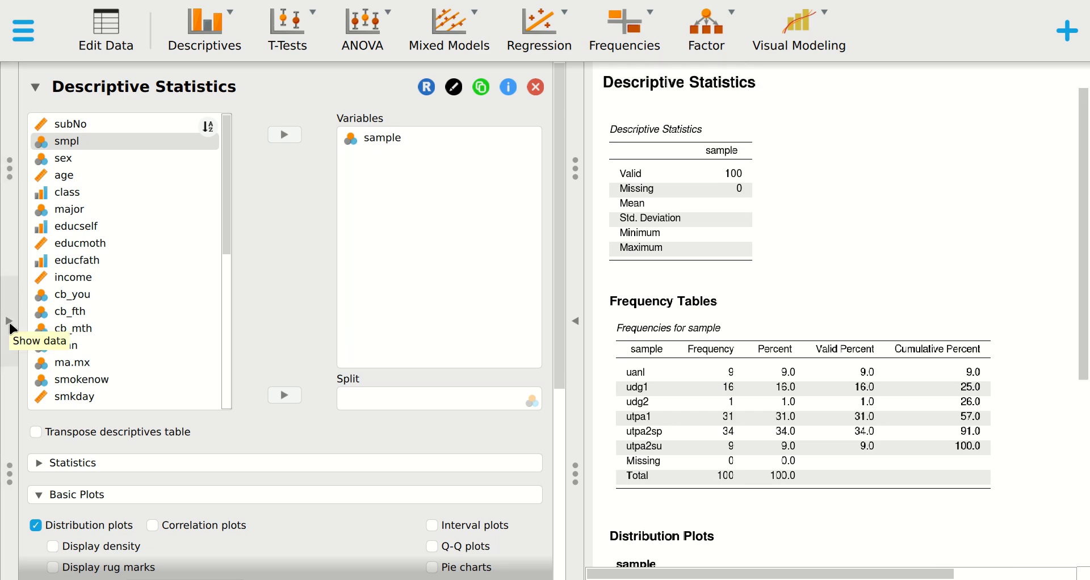
Show the data, open the label editor for the sample column and turn off automatic label ordering.
{"action": "left_click", "coordinate": [8, 322]}
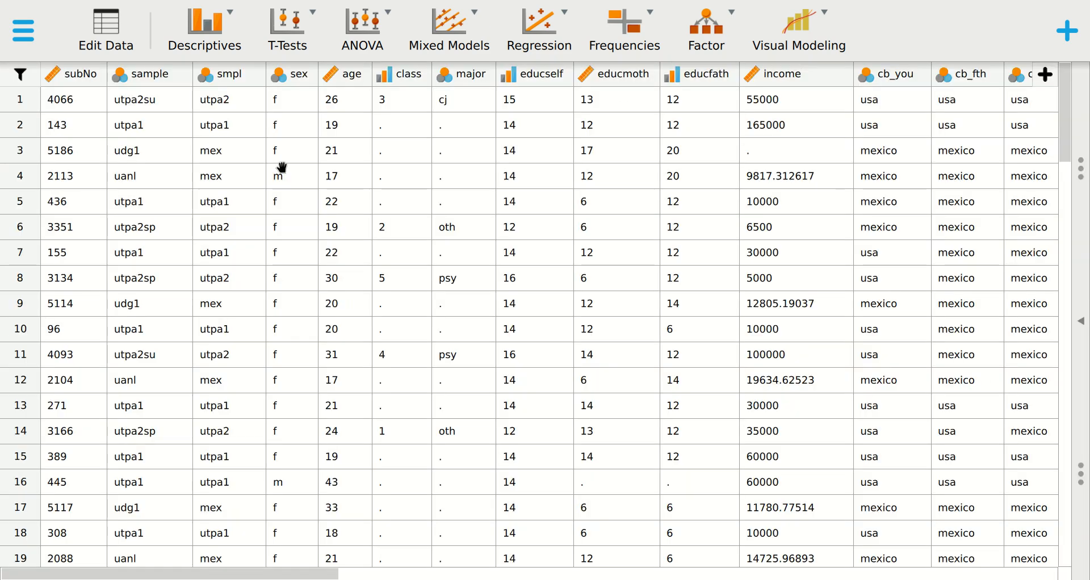
{"action": "double_click", "coordinate": [150, 79]}
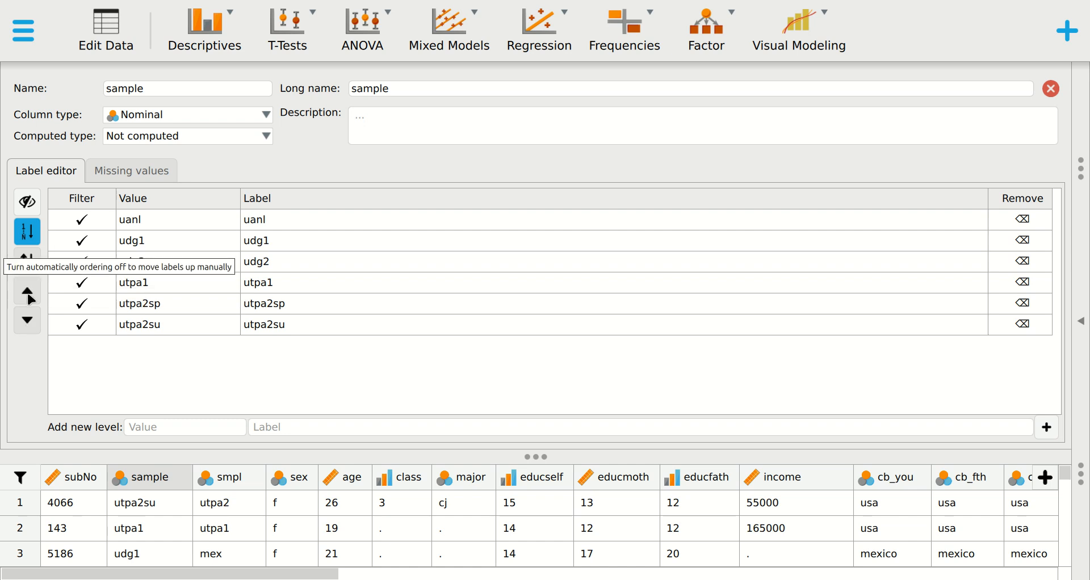
{"action": "left_click", "coordinate": [29, 234]}
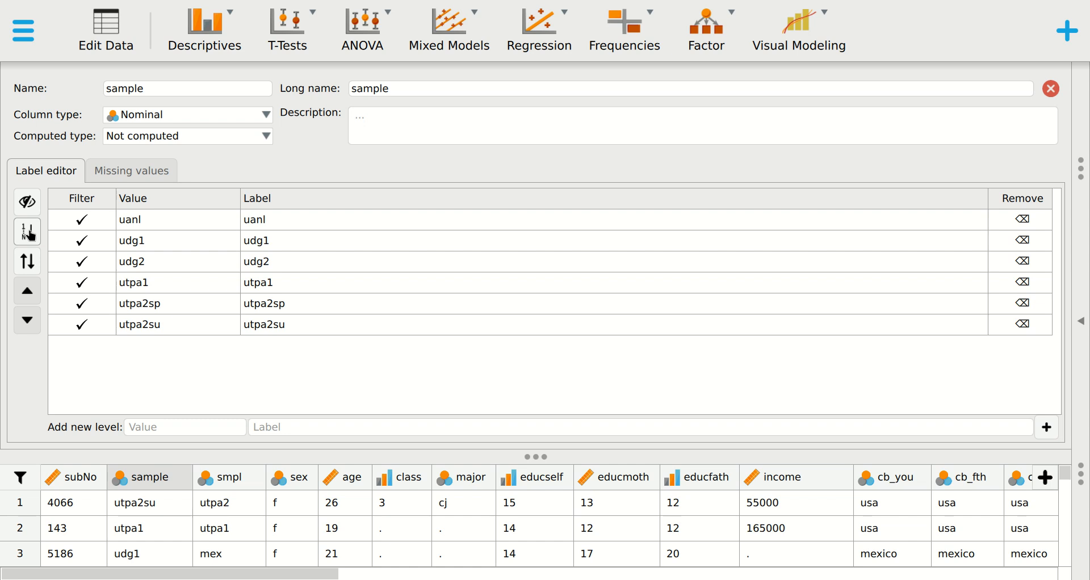
Move the utpa1 label to the first position in the sample label order.
{"action": "left_click", "coordinate": [153, 284]}
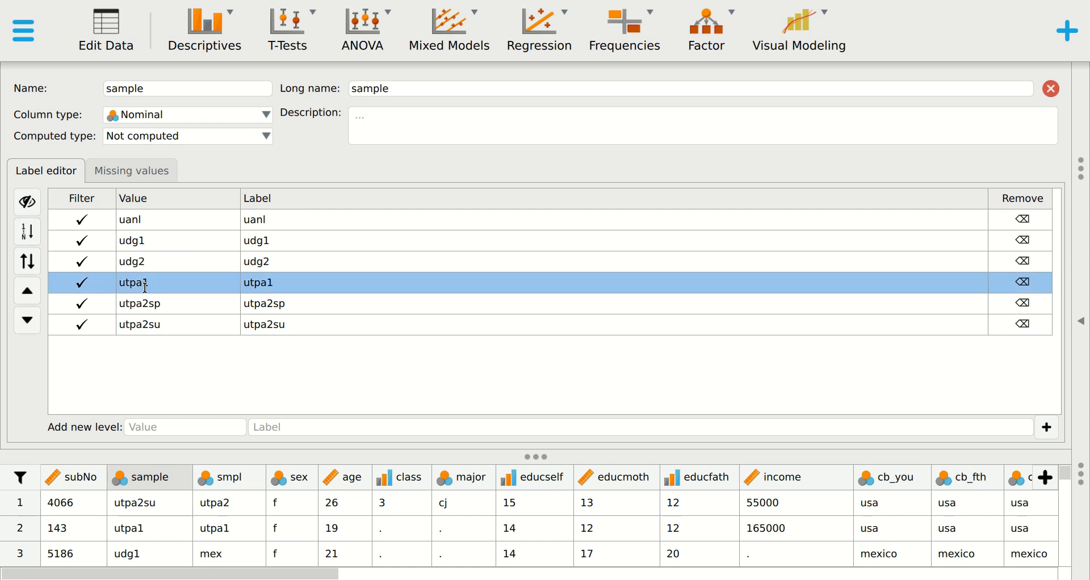
{"action": "left_click", "coordinate": [27, 292]}
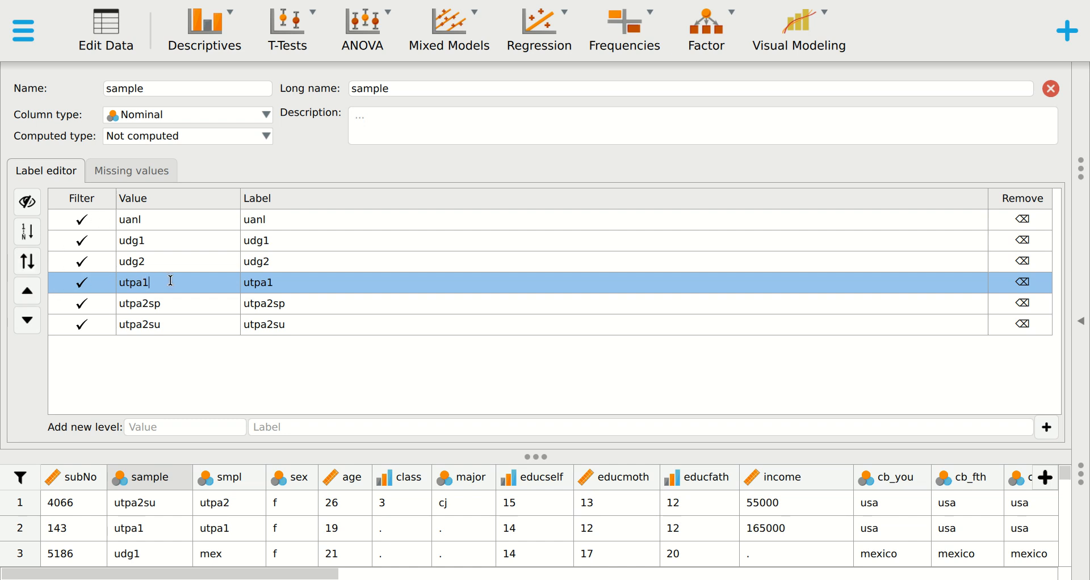
{"action": "key", "text": "alt"}
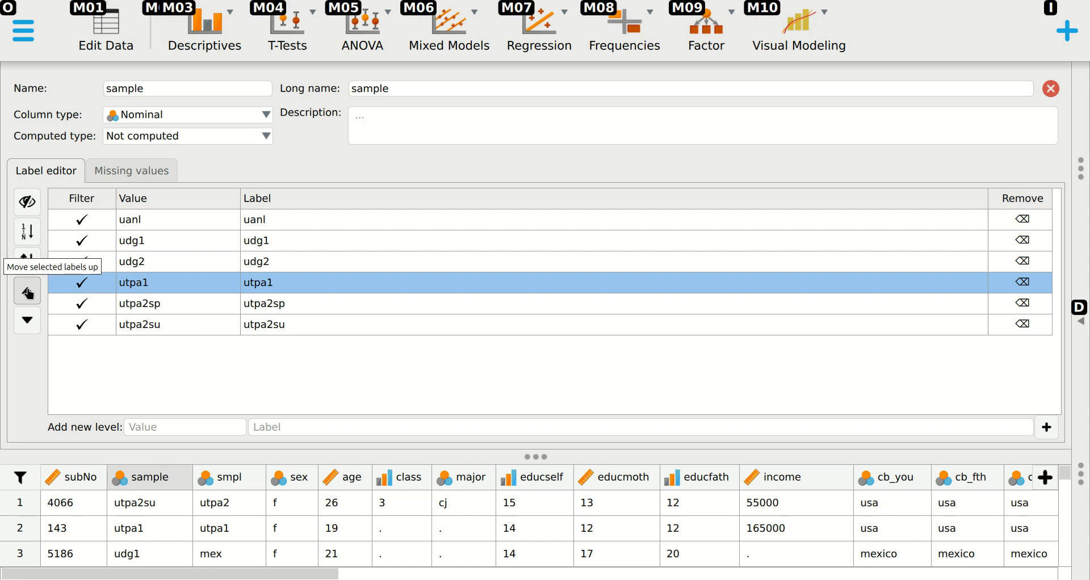
{"action": "key", "text": "alt"}
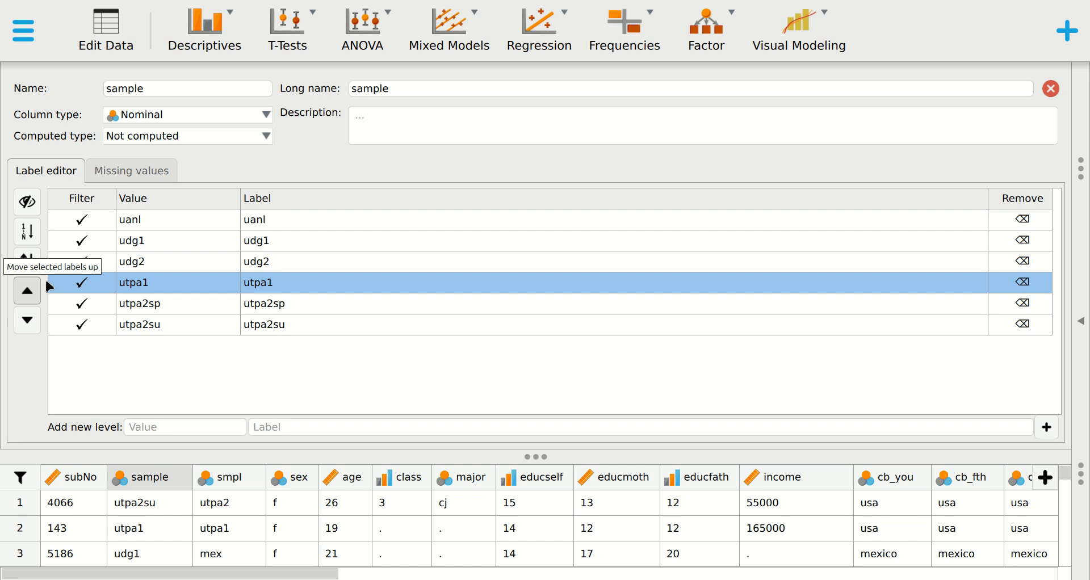
{"action": "left_click", "coordinate": [27, 293]}
{"action": "left_click", "coordinate": [27, 292]}
{"action": "left_click", "coordinate": [27, 292]}
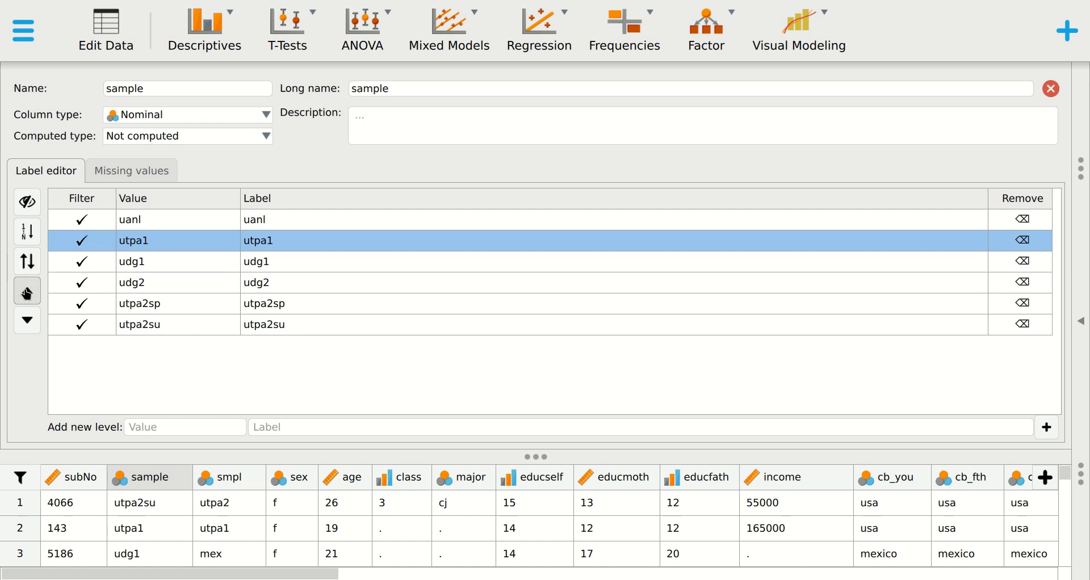
{"action": "left_click", "coordinate": [27, 292]}
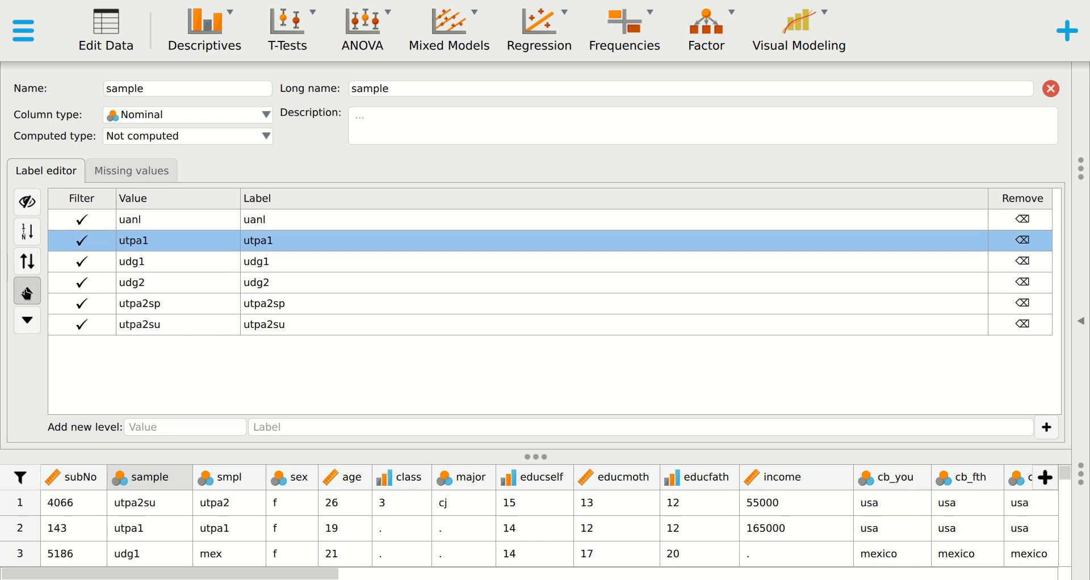
Move the utpa2sp label up to second position, directly below utpa1.
{"action": "left_click", "coordinate": [174, 308]}
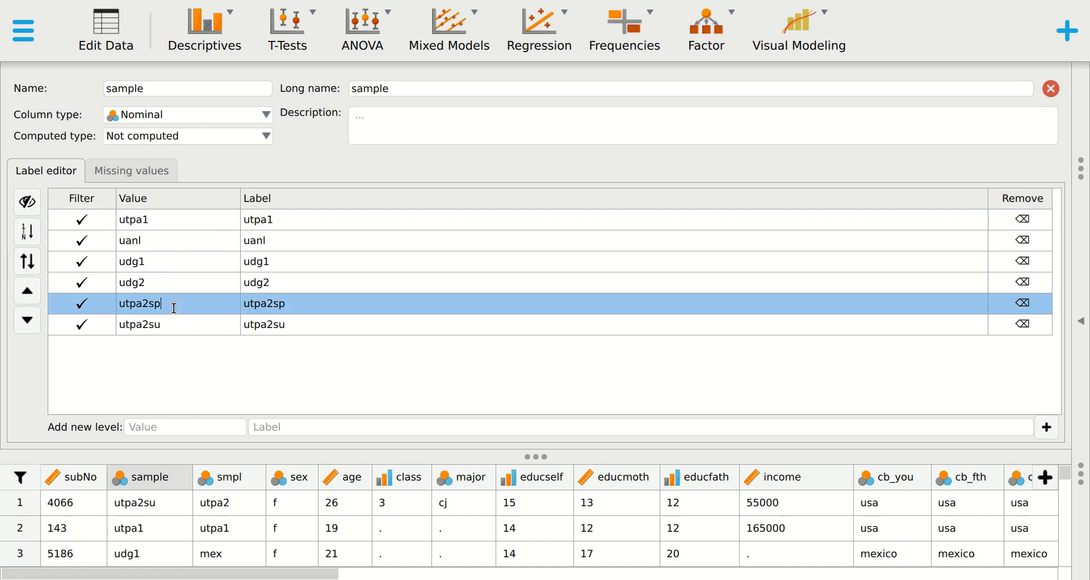
{"action": "left_click", "coordinate": [30, 294]}
{"action": "left_click", "coordinate": [31, 294]}
{"action": "left_click", "coordinate": [31, 294]}
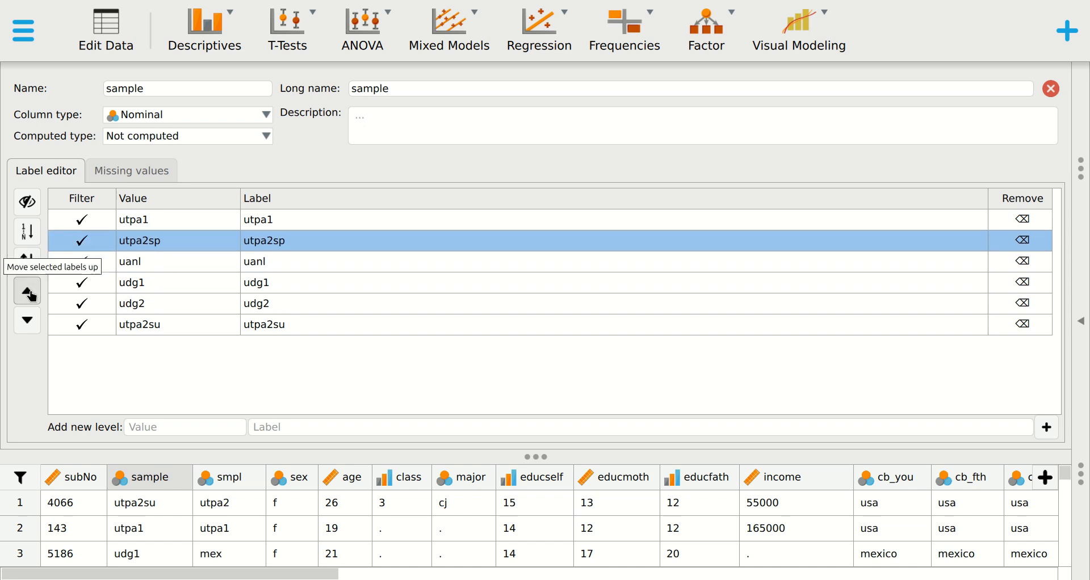
Move the utpa2su label up to third position, directly below utpa2sp.
{"action": "left_click", "coordinate": [181, 331]}
{"action": "left_click", "coordinate": [27, 292]}
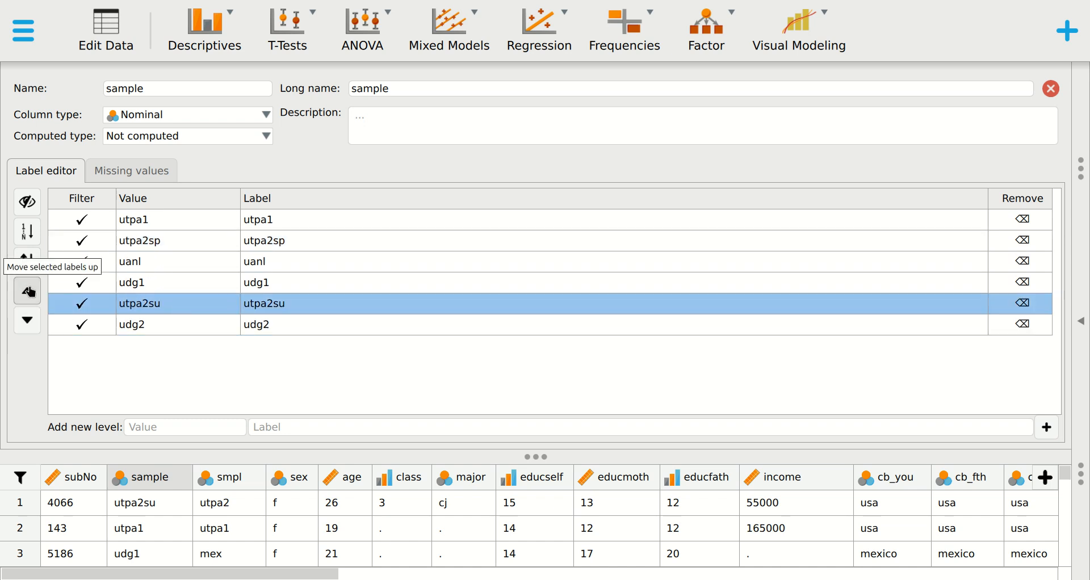
{"action": "left_click", "coordinate": [27, 292]}
{"action": "left_click", "coordinate": [27, 291]}
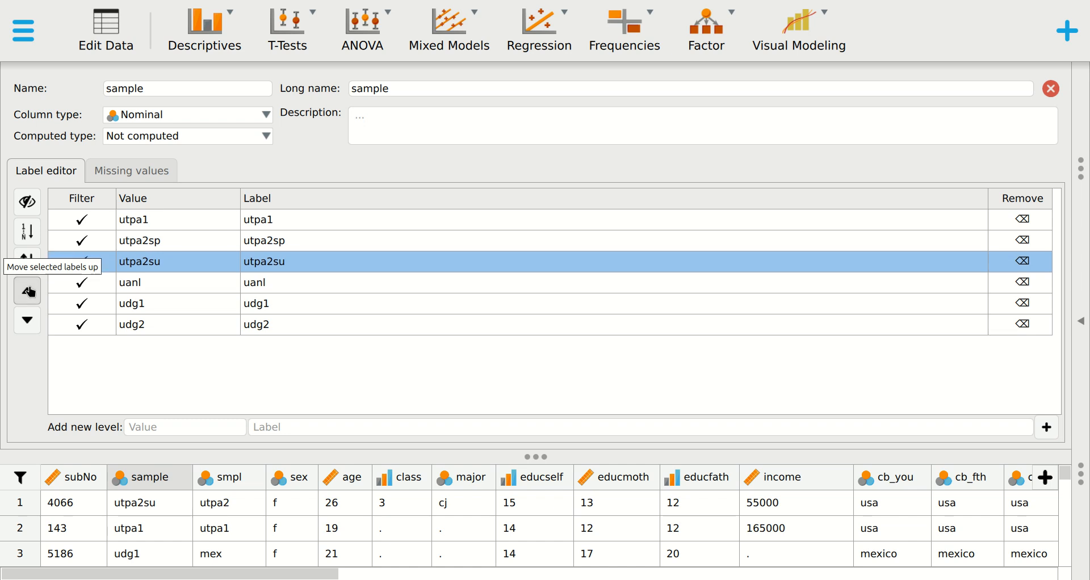
Move the uanl label down to the last position in the sample label order and close the label editor.
{"action": "left_click", "coordinate": [158, 280]}
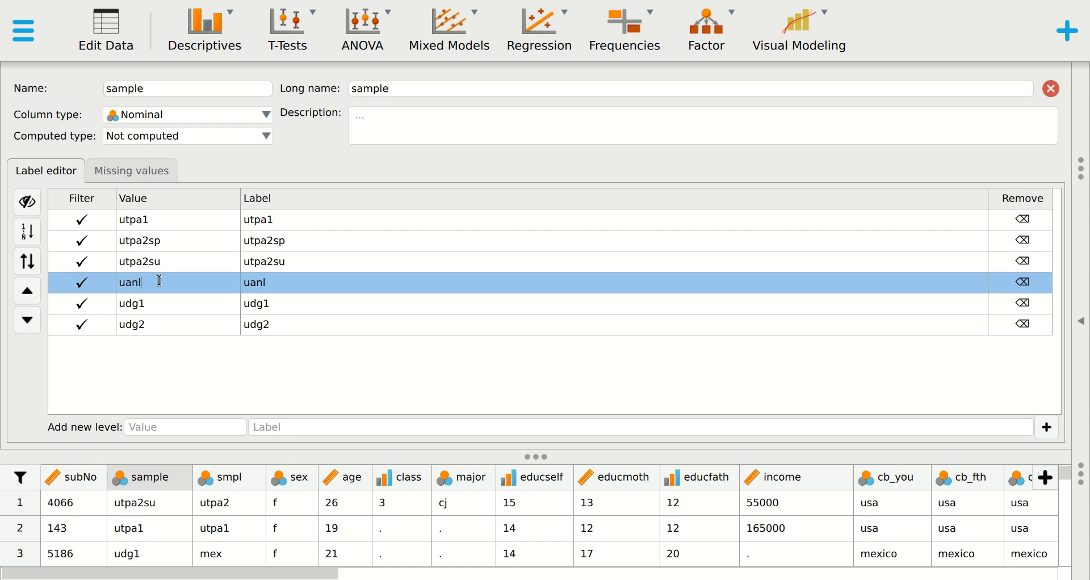
{"action": "left_click", "coordinate": [28, 323]}
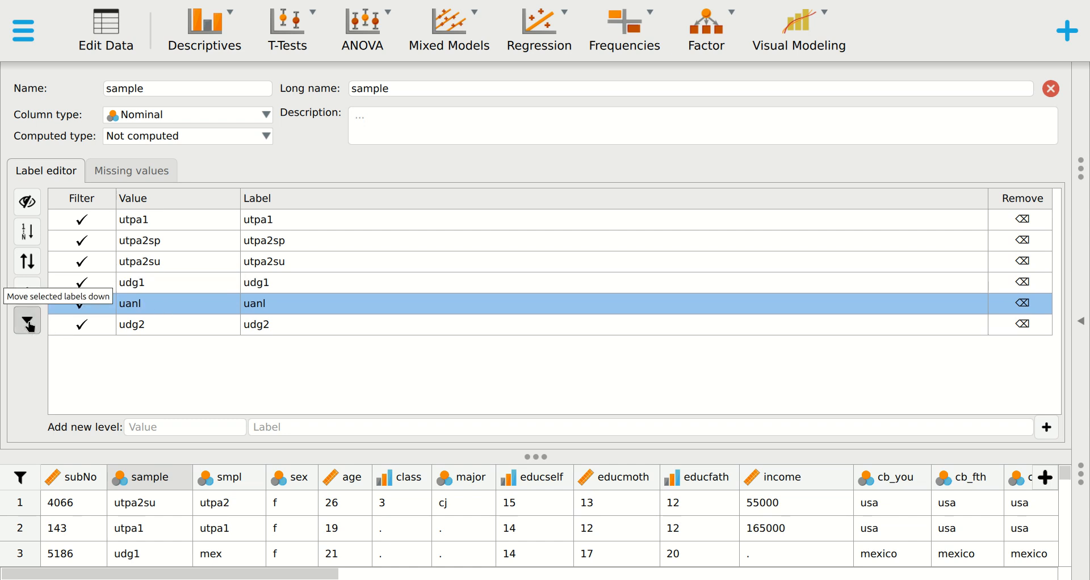
{"action": "left_click", "coordinate": [28, 322]}
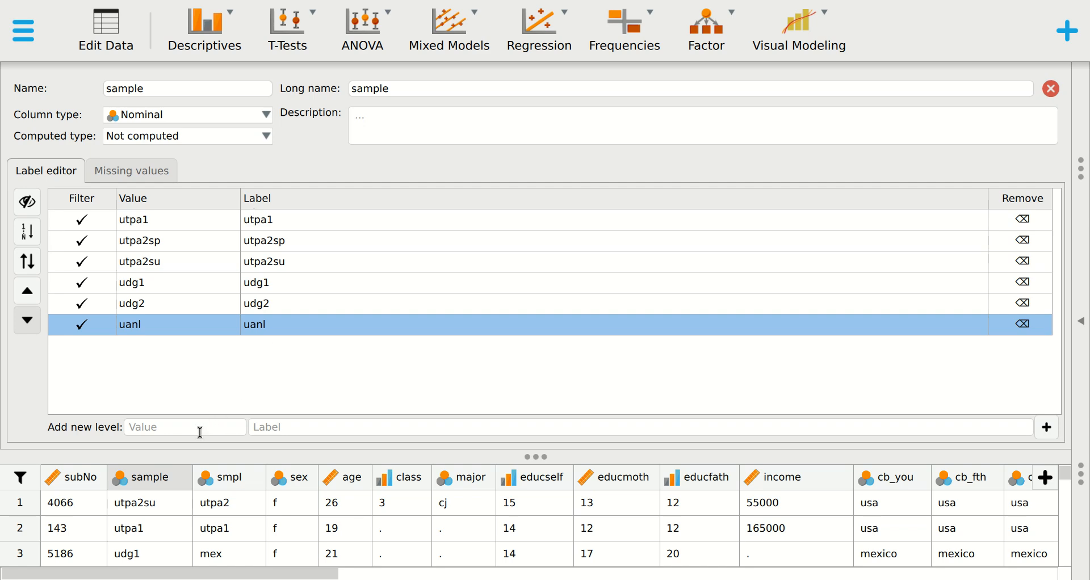
{"action": "double_click", "coordinate": [148, 482]}
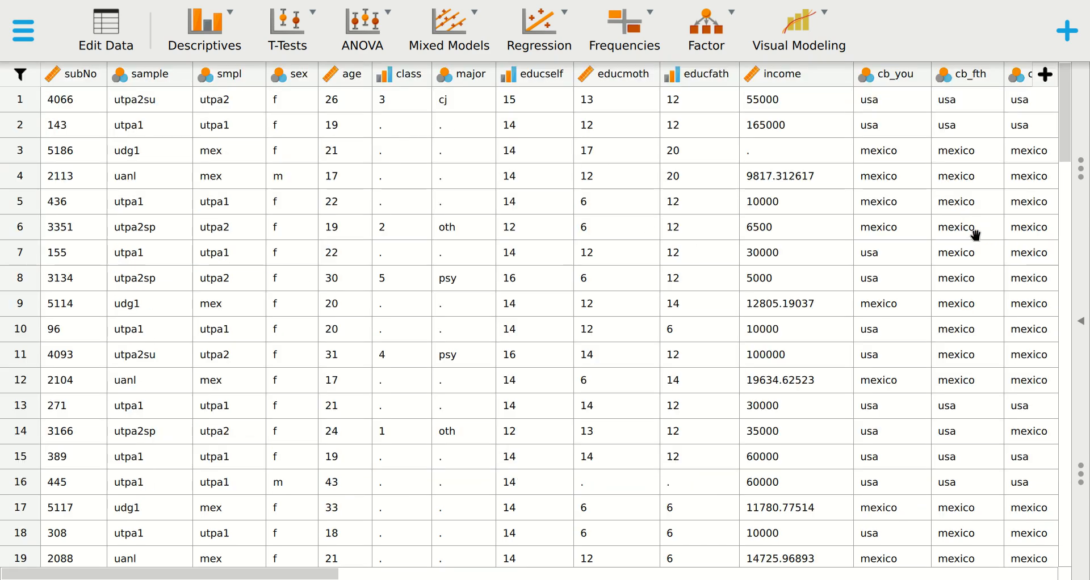
Return to the analysis results and examine the category order in the frequency table and distribution plot for sample.
{"action": "left_click", "coordinate": [1081, 320]}
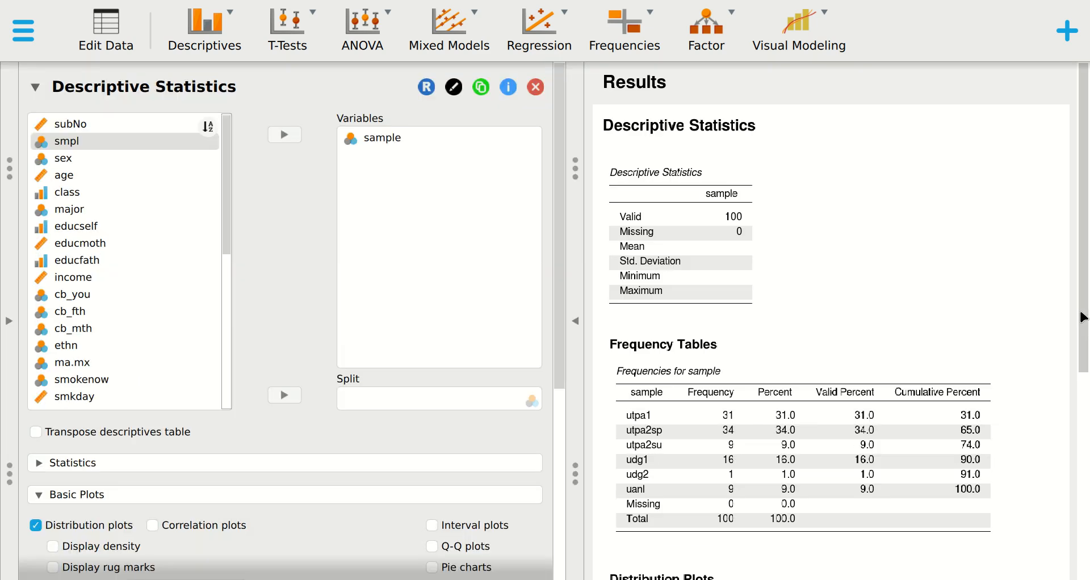
{"action": "scroll", "coordinate": [761, 325], "scroll_direction": "down", "scroll_amount": 3}
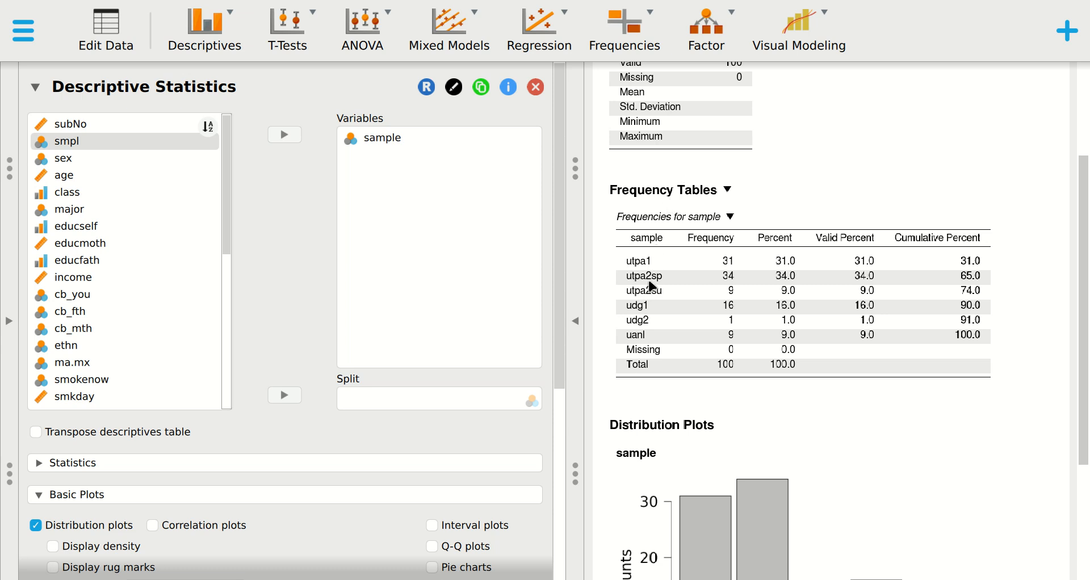
{"action": "scroll", "coordinate": [706, 260], "scroll_direction": "down", "scroll_amount": 2}
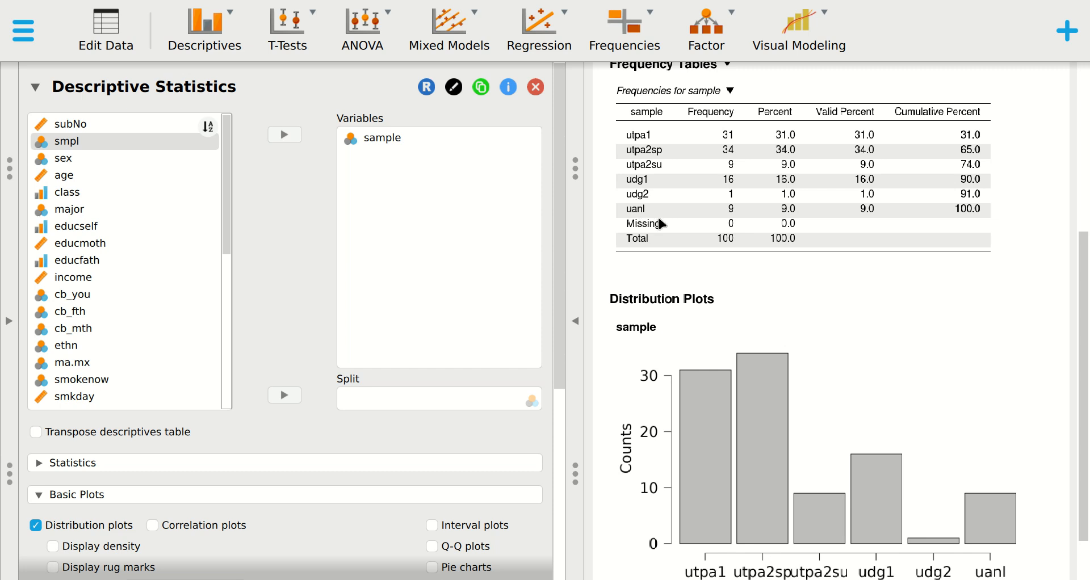
{"action": "scroll", "coordinate": [694, 275], "scroll_direction": "down", "scroll_amount": 1}
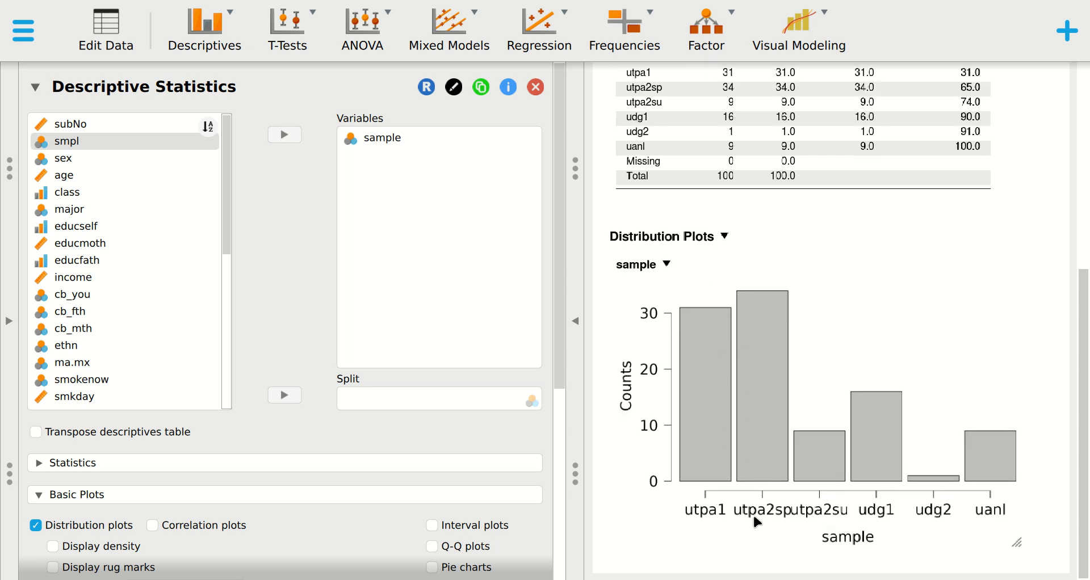
Expand the results over the analysis options and enlarge the sample distribution plot enough to separate the utpa2sp and utpa2su axis labels.
{"action": "key", "text": "ctrl+s"}
{"action": "left_click", "coordinate": [571, 322]}
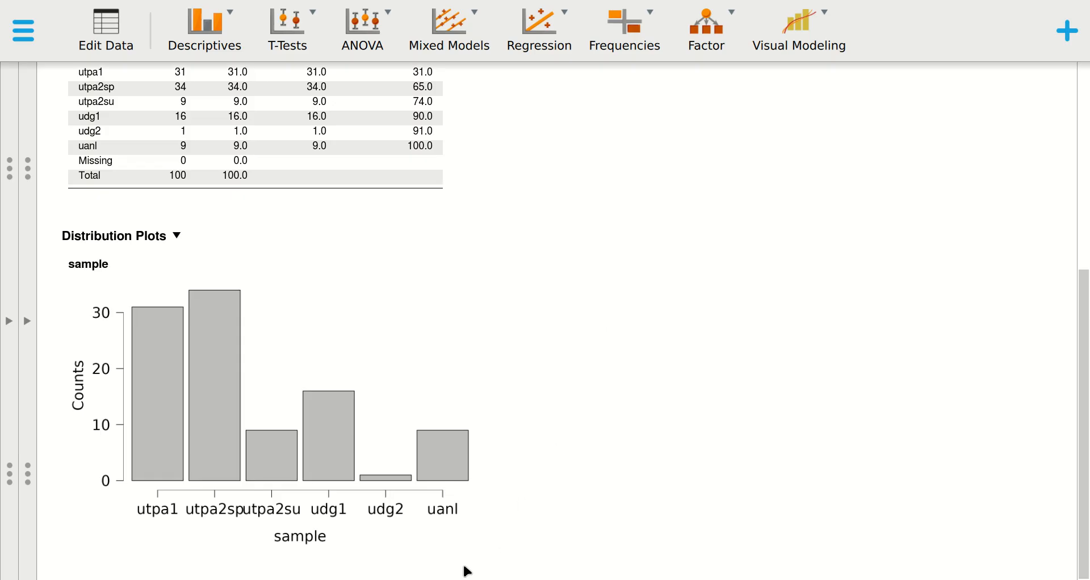
{"action": "left_click_drag", "start_coordinate": [467, 543], "coordinate": [692, 536]}
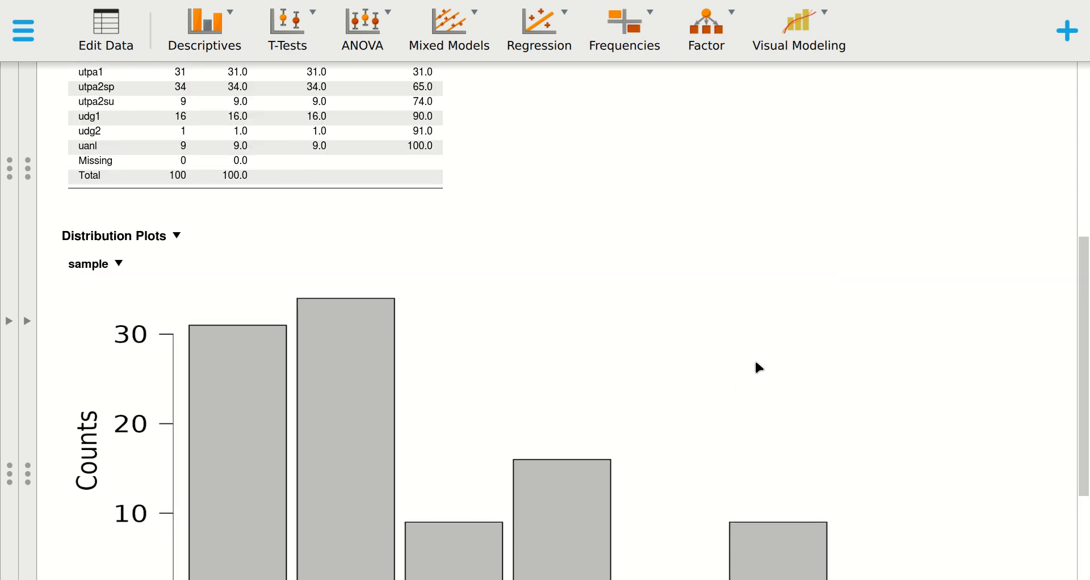
{"action": "scroll", "coordinate": [757, 367], "scroll_direction": "down", "scroll_amount": 3}
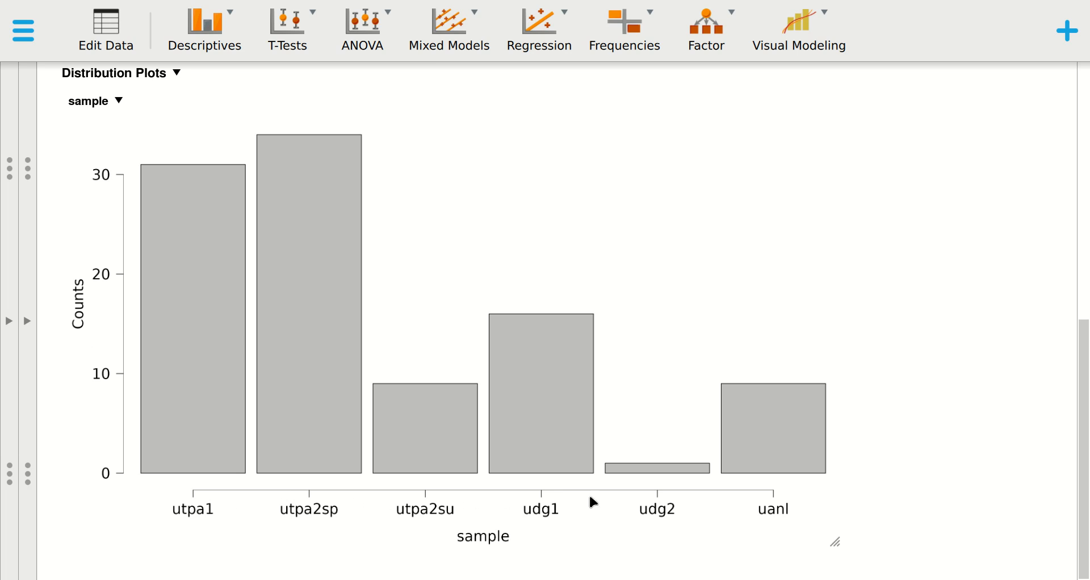
{"action": "scroll", "coordinate": [591, 501], "scroll_direction": "up", "scroll_amount": 5}
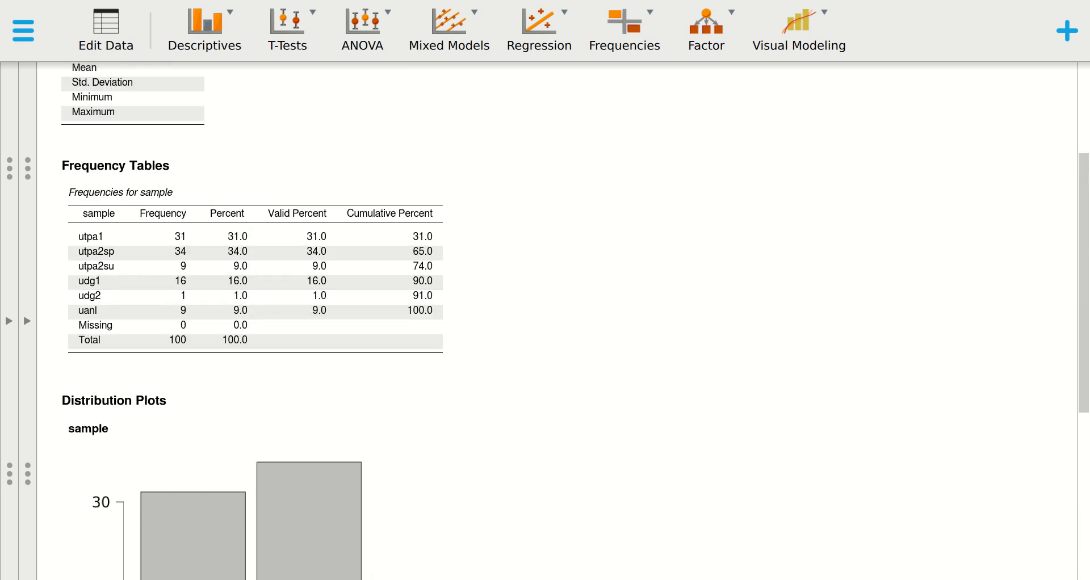